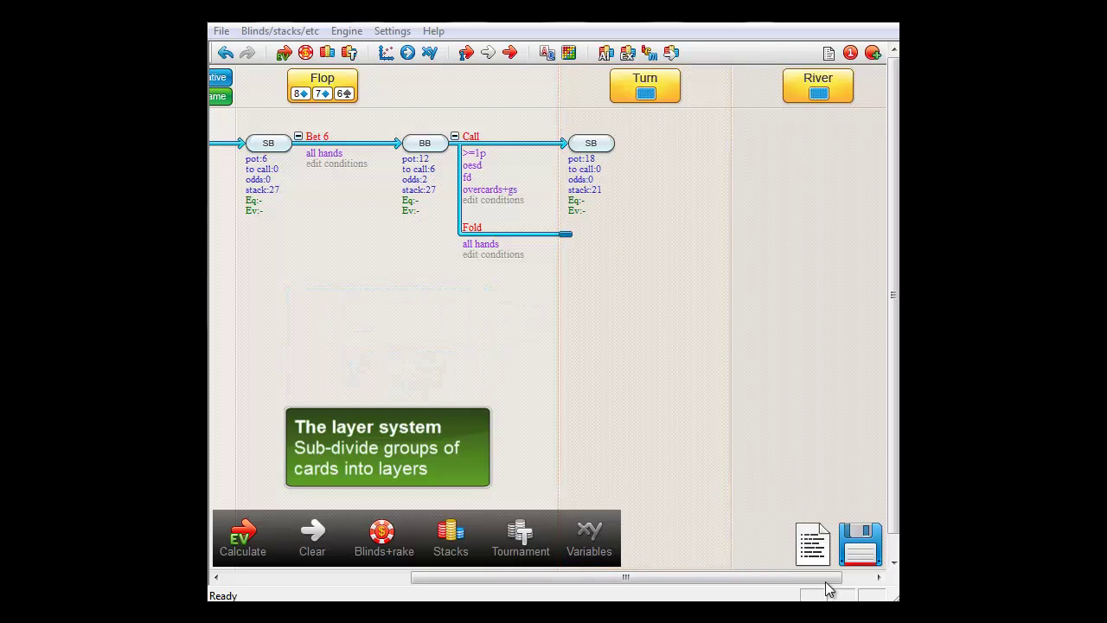
Open the turn card picker, test-pick As, Ks, Qs, Js, then select all remaining and clear everything
{"action": "left_click", "coordinate": [662, 91]}
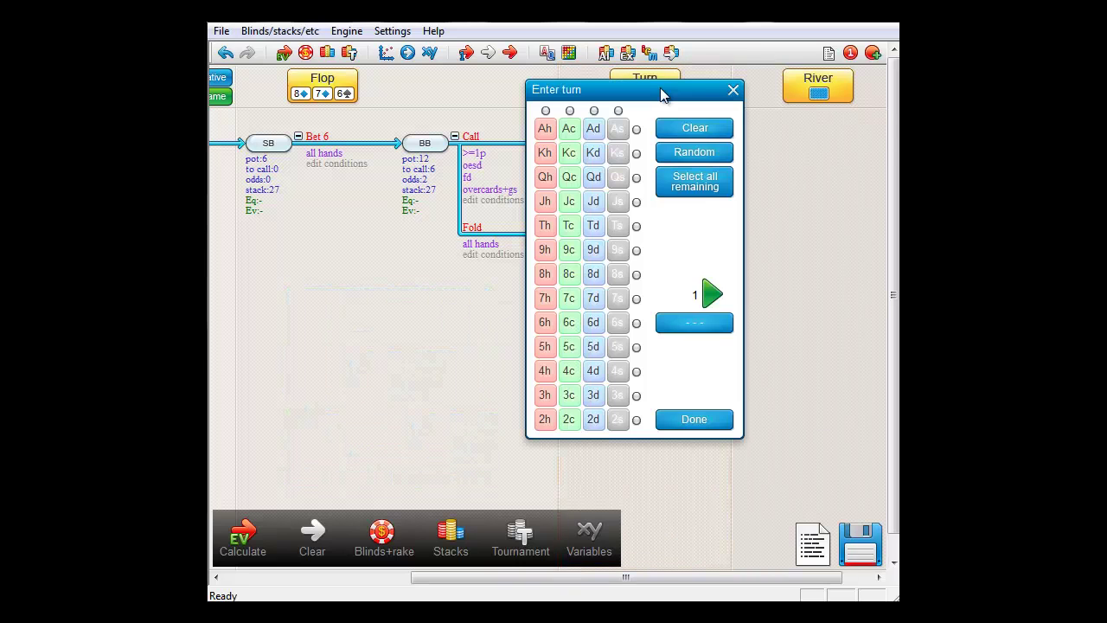
{"action": "left_click", "coordinate": [619, 130]}
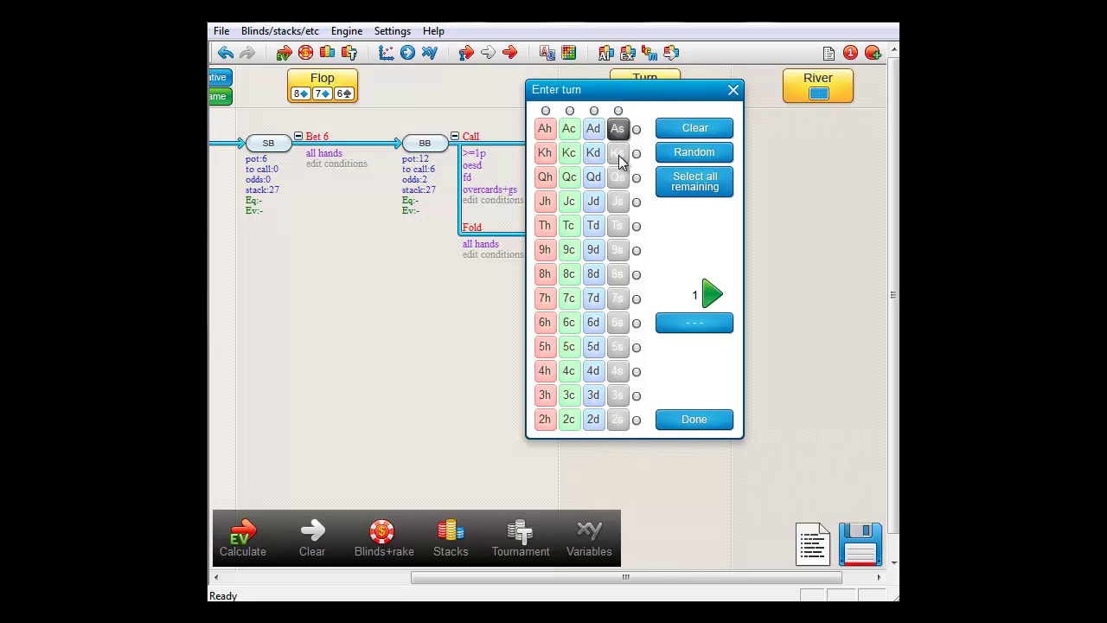
{"action": "left_click", "coordinate": [619, 158]}
{"action": "left_click", "coordinate": [620, 178]}
{"action": "left_click", "coordinate": [620, 200]}
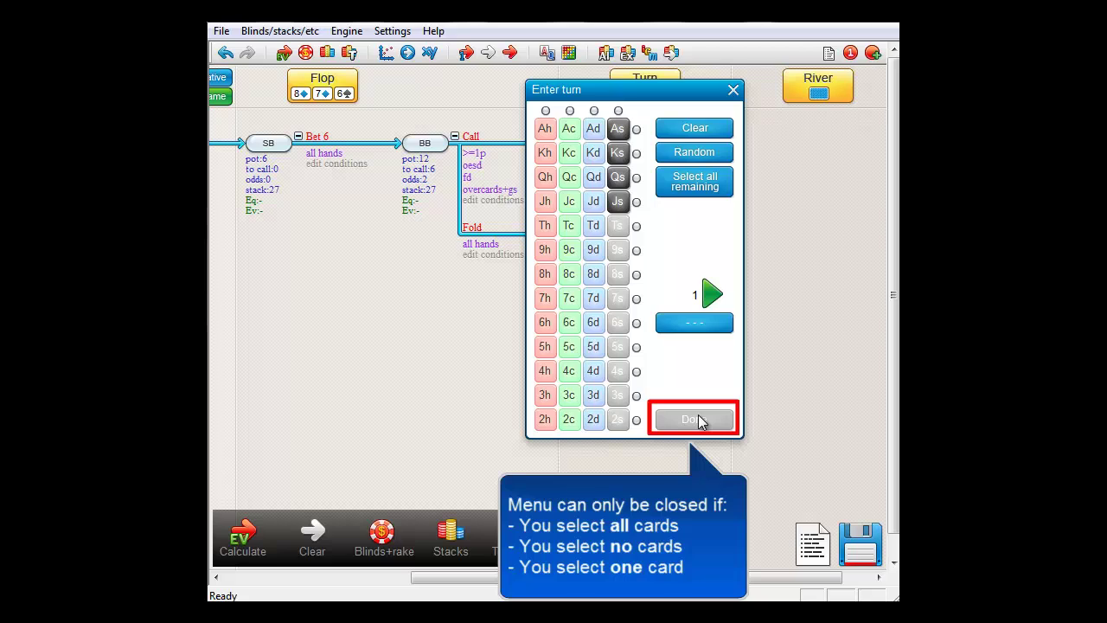
{"action": "left_click", "coordinate": [700, 185]}
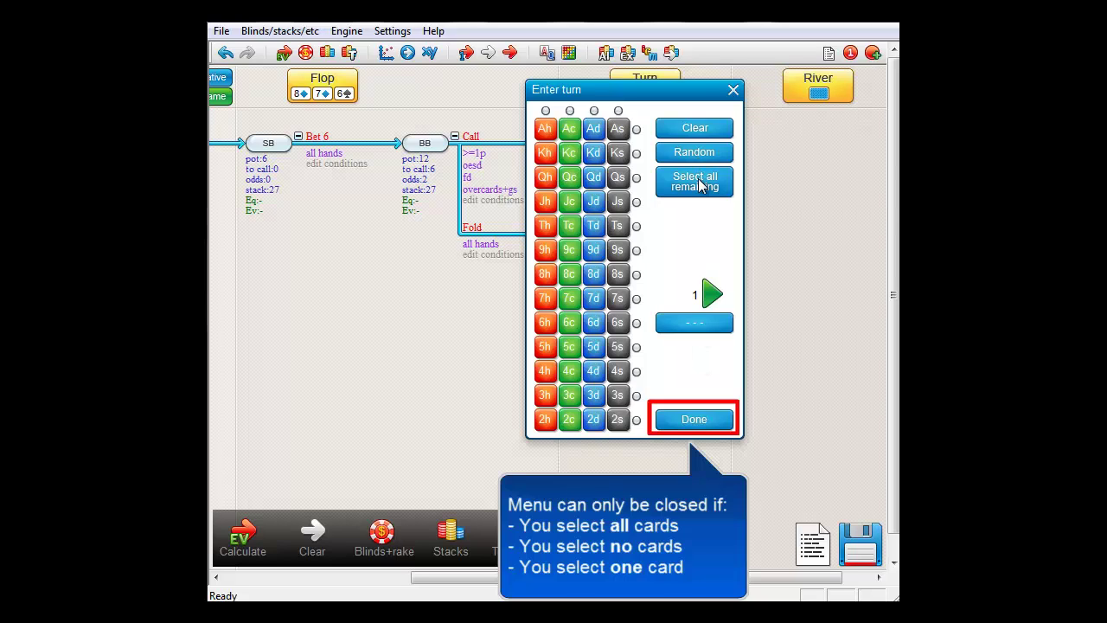
{"action": "left_click", "coordinate": [701, 131]}
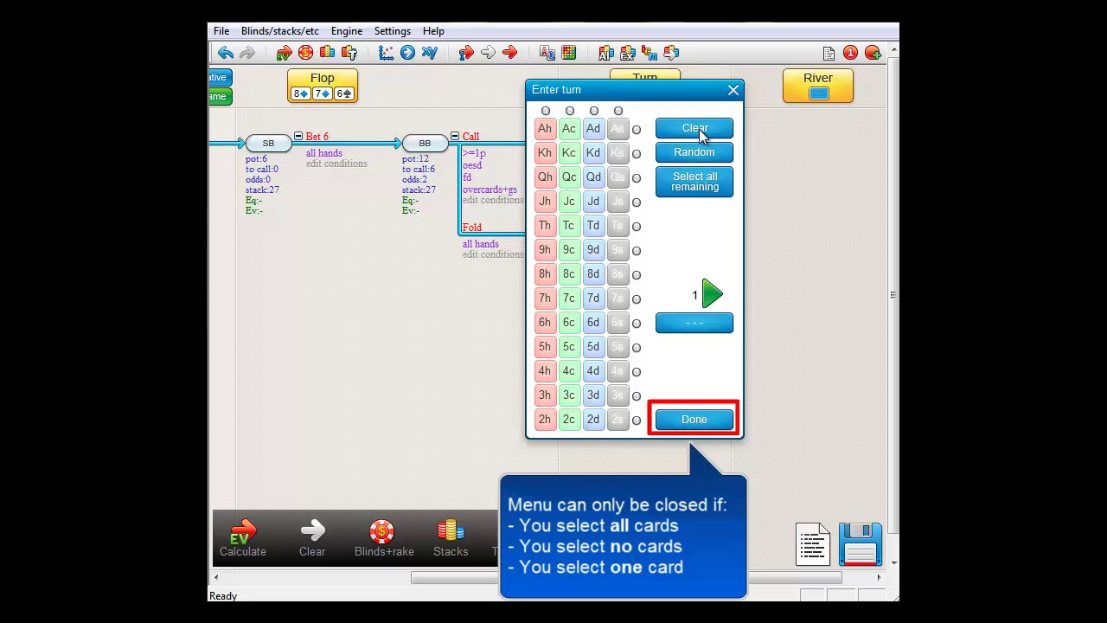
Select all thirteen spades plus the aces and sevens of hearts, clubs and diamonds
{"action": "left_click", "coordinate": [617, 131]}
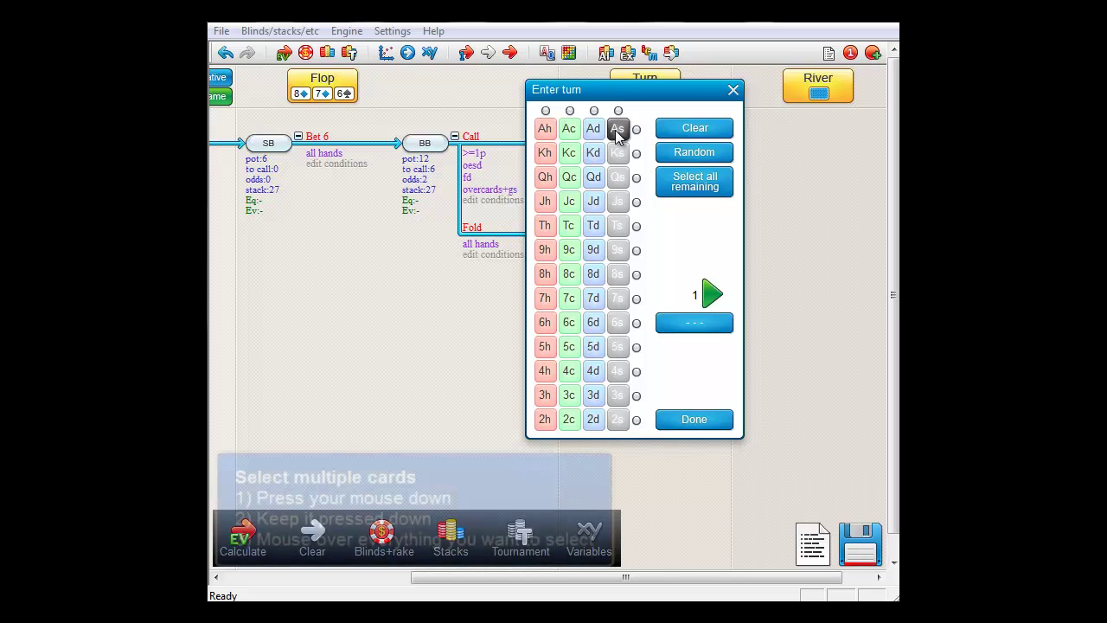
{"action": "left_click_drag", "start_coordinate": [618, 135], "coordinate": [622, 156]}
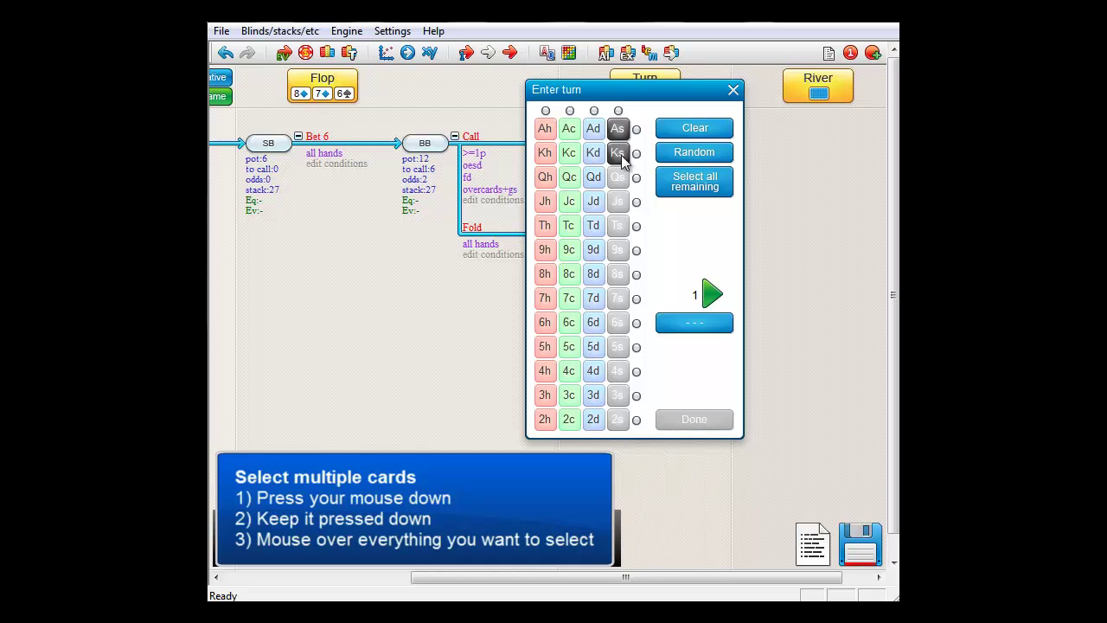
{"action": "left_click_drag", "start_coordinate": [623, 160], "coordinate": [618, 420]}
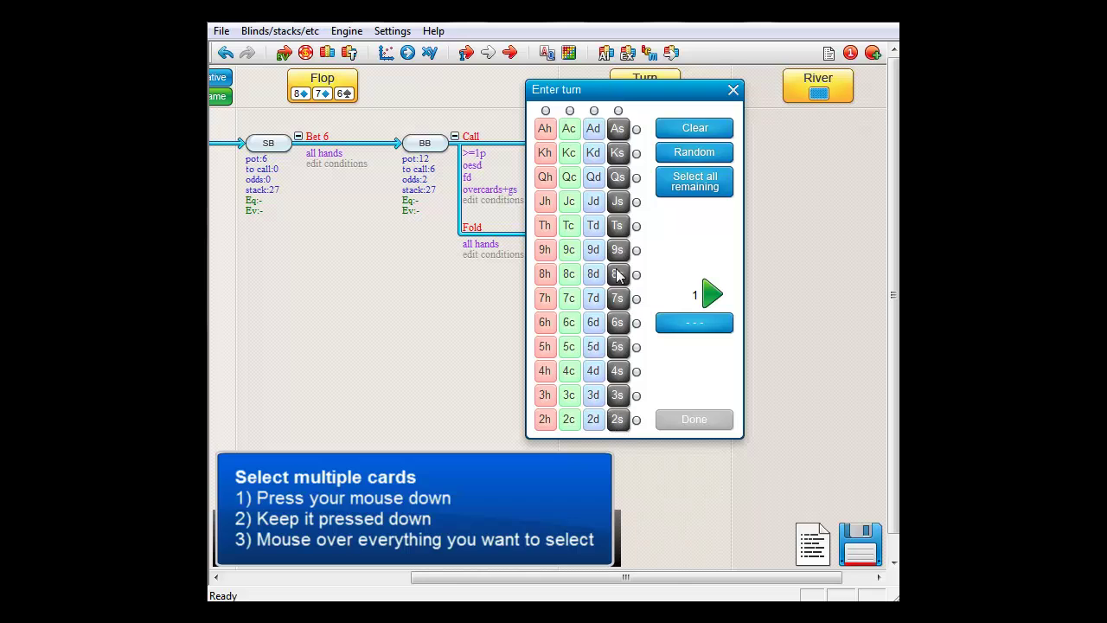
{"action": "left_click_drag", "start_coordinate": [603, 298], "coordinate": [544, 297]}
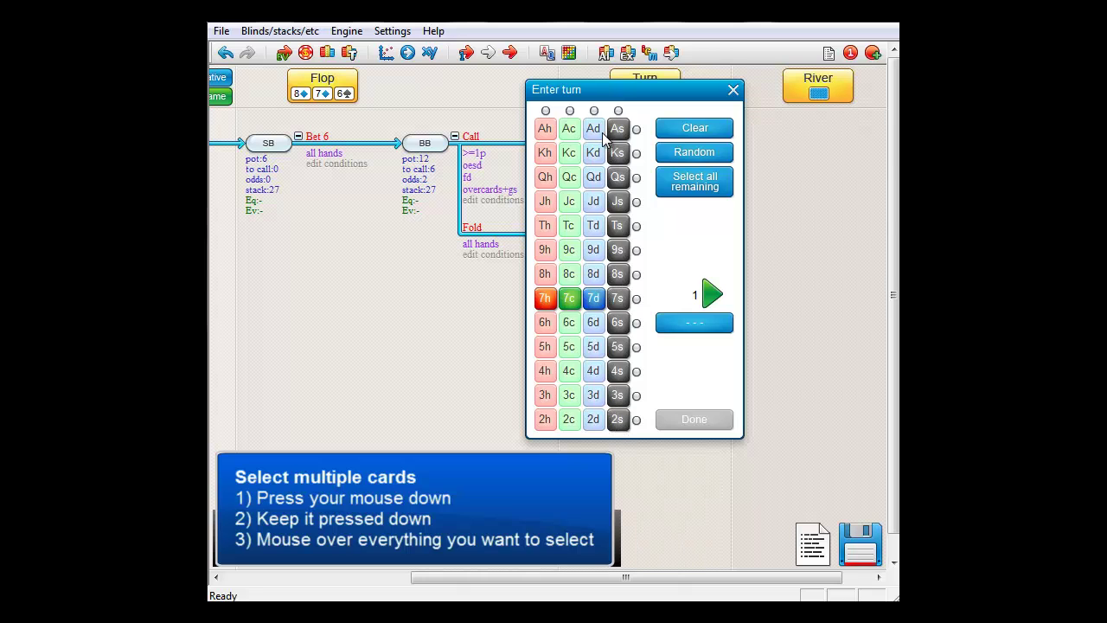
{"action": "left_click_drag", "start_coordinate": [605, 137], "coordinate": [546, 143]}
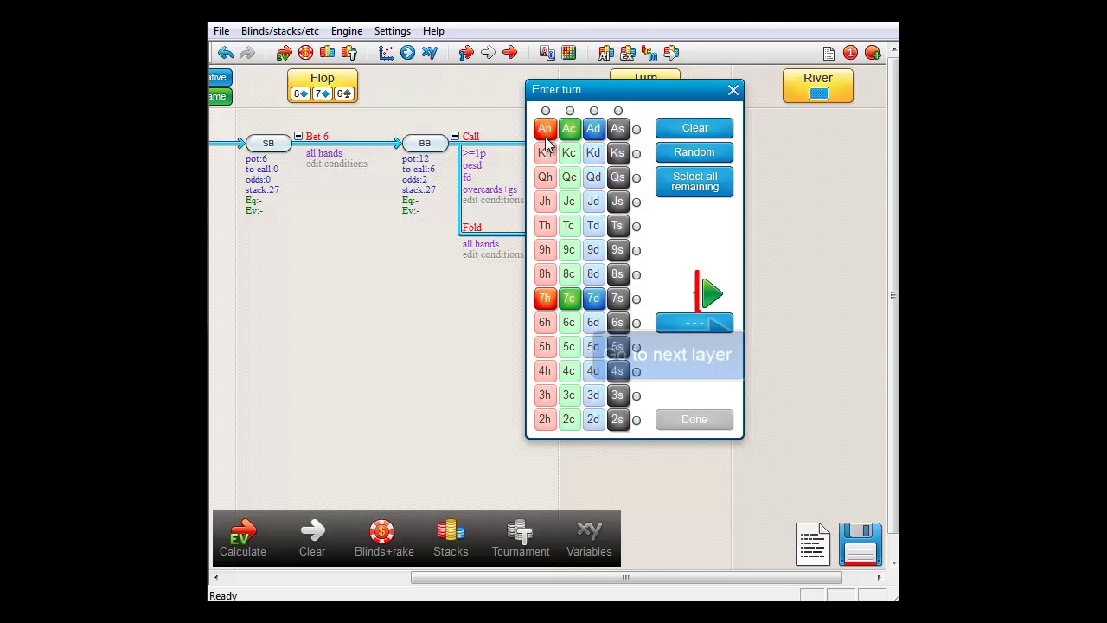
Put the remaining diamonds in a second layer and all leftover cards in a third layer
{"action": "left_click", "coordinate": [711, 294]}
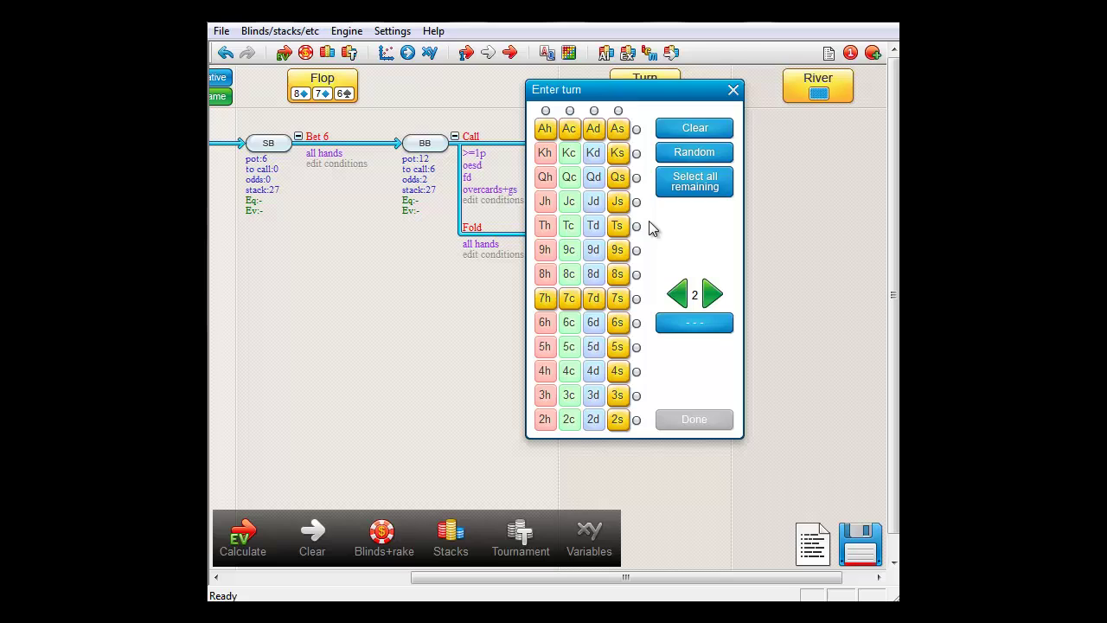
{"action": "left_click_drag", "start_coordinate": [603, 168], "coordinate": [593, 420]}
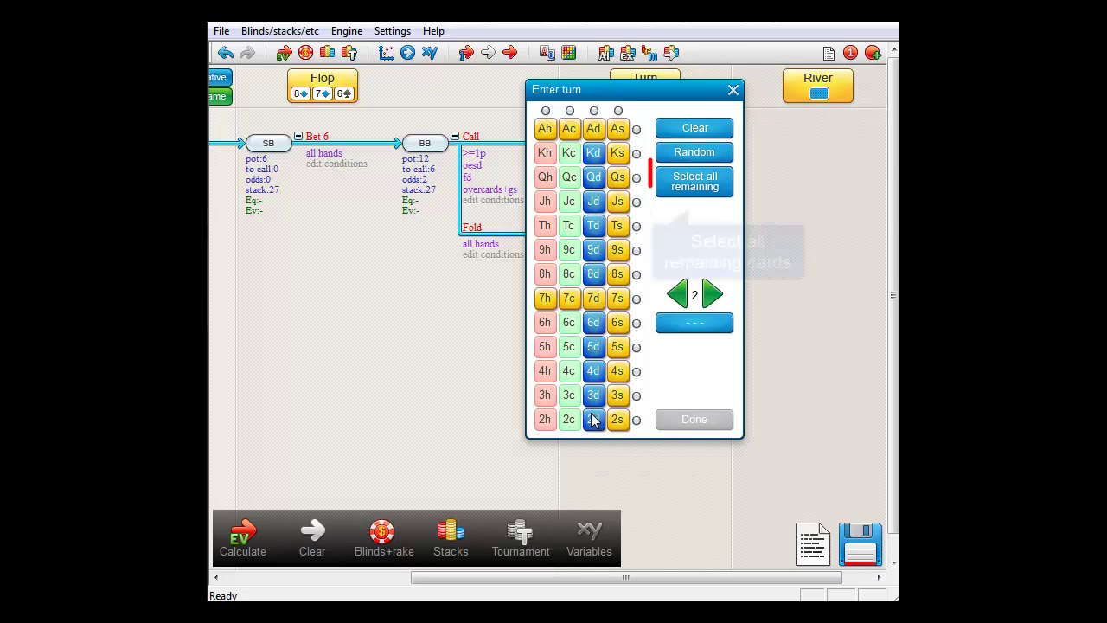
{"action": "left_click", "coordinate": [711, 295]}
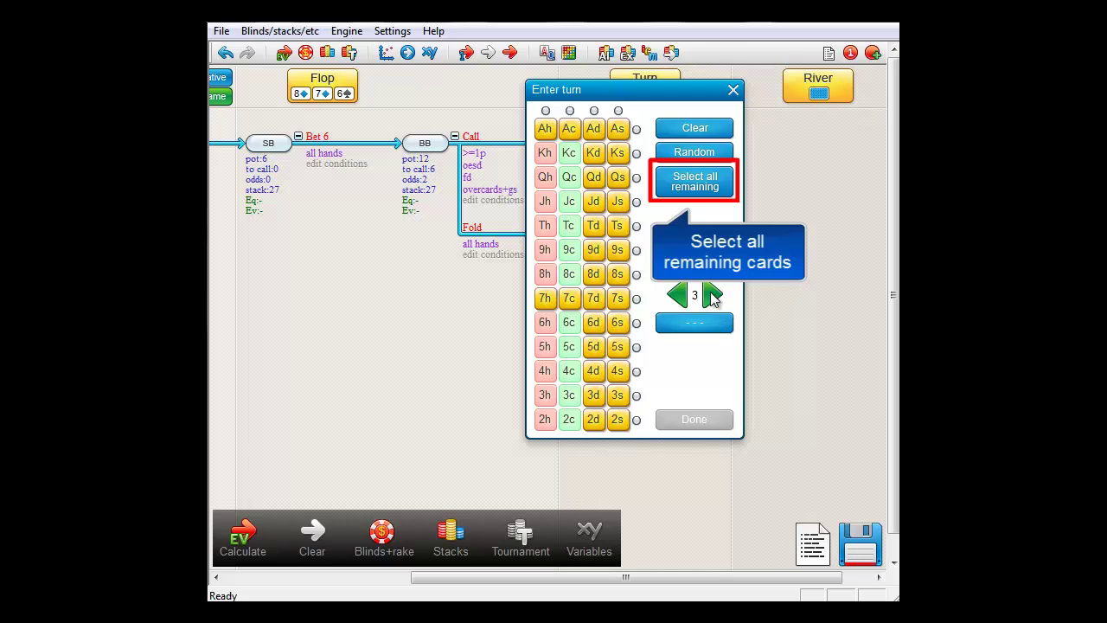
{"action": "left_click", "coordinate": [697, 183]}
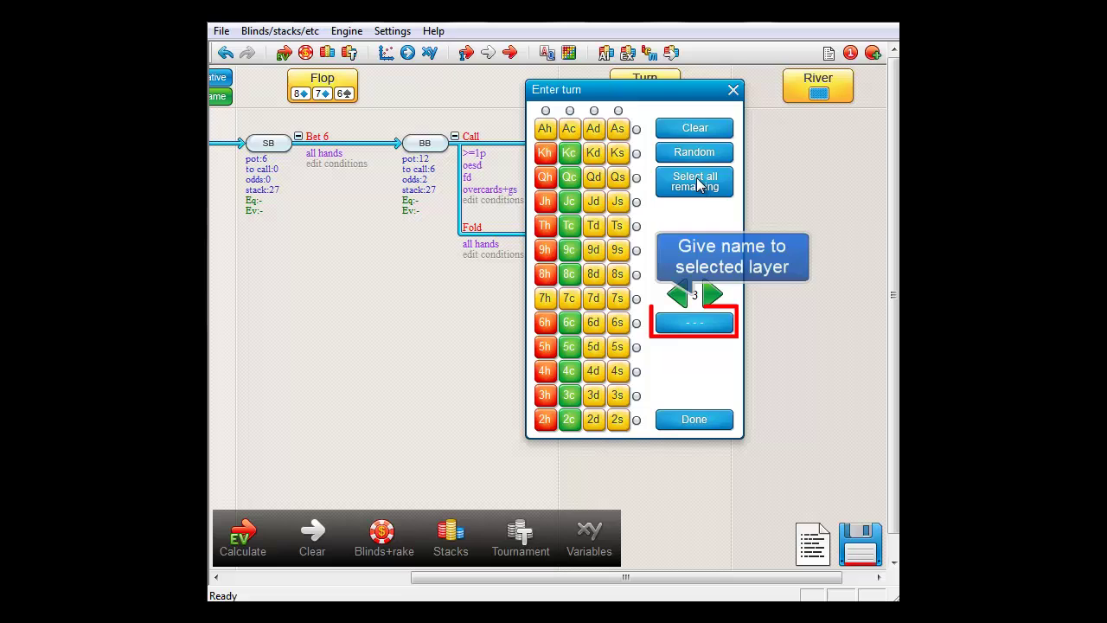
Name the third turn layer 'dud' and the second layer 'diamond'
{"action": "left_click", "coordinate": [704, 324]}
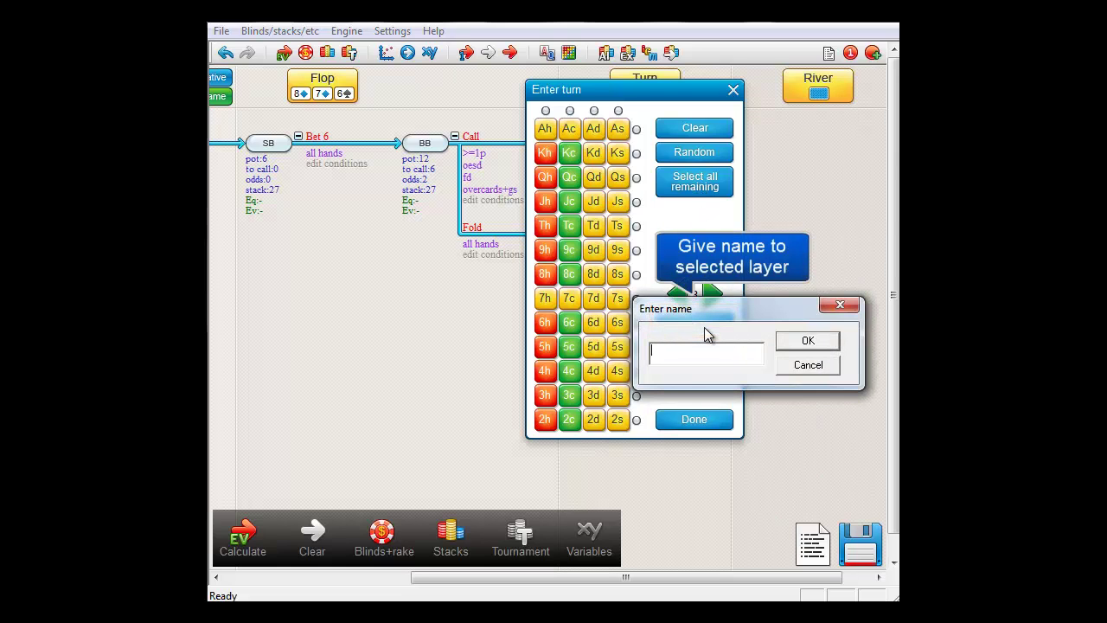
{"action": "type", "text": "dud"}
{"action": "key", "text": "Return"}
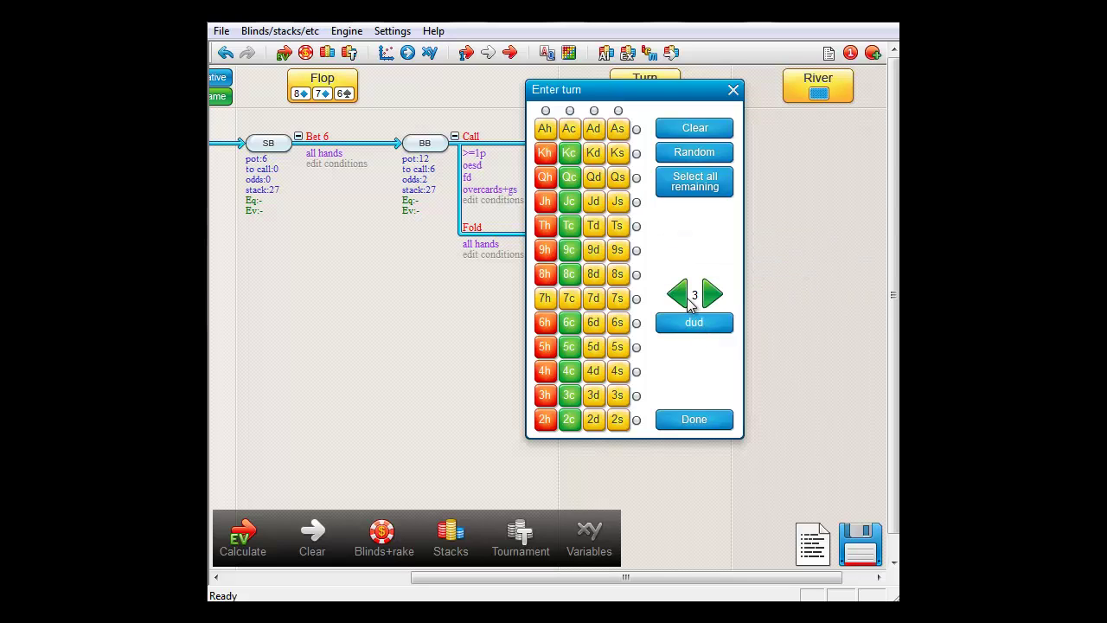
{"action": "left_click", "coordinate": [686, 296]}
{"action": "left_click", "coordinate": [690, 322]}
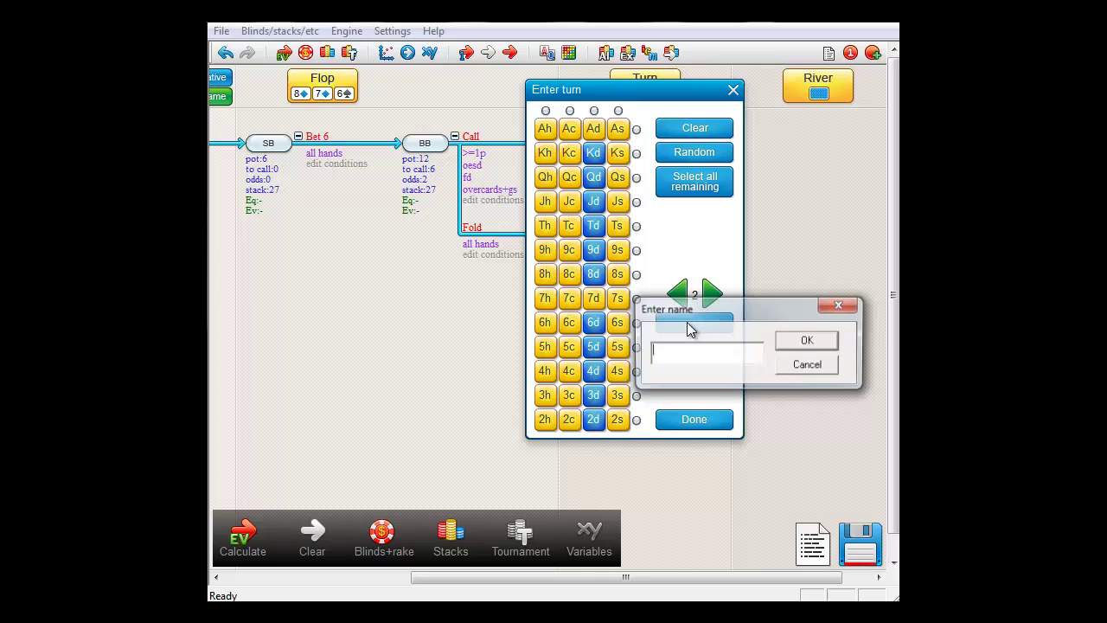
{"action": "type", "text": "diamond"}
{"action": "key", "text": "Return"}
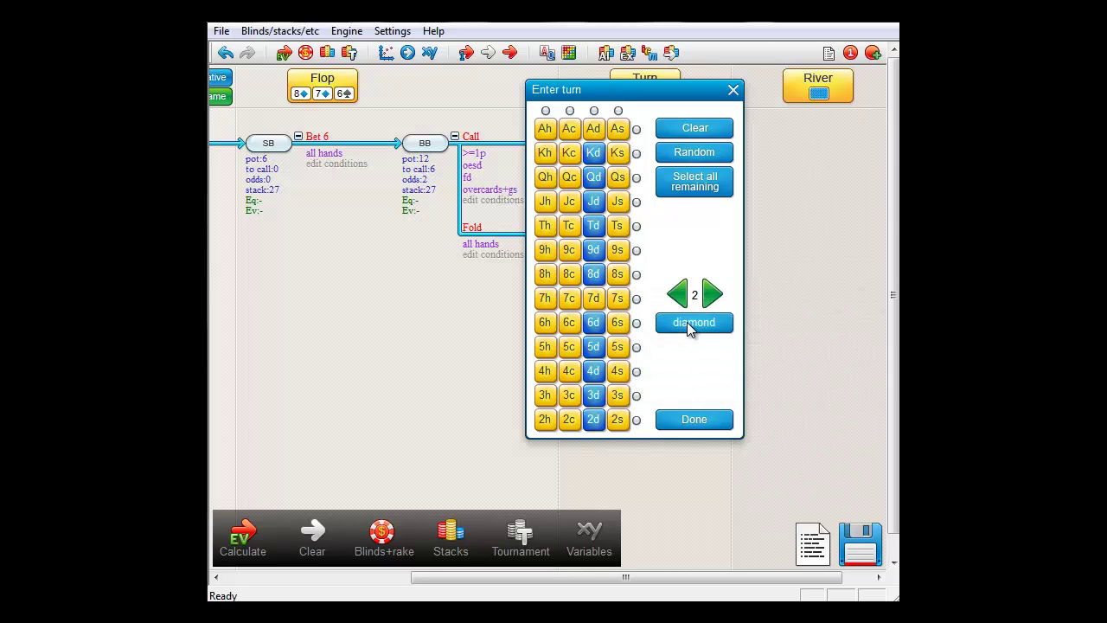
Name the first layer 'spade,A,7' and finish entering the turn layers
{"action": "left_click", "coordinate": [686, 296]}
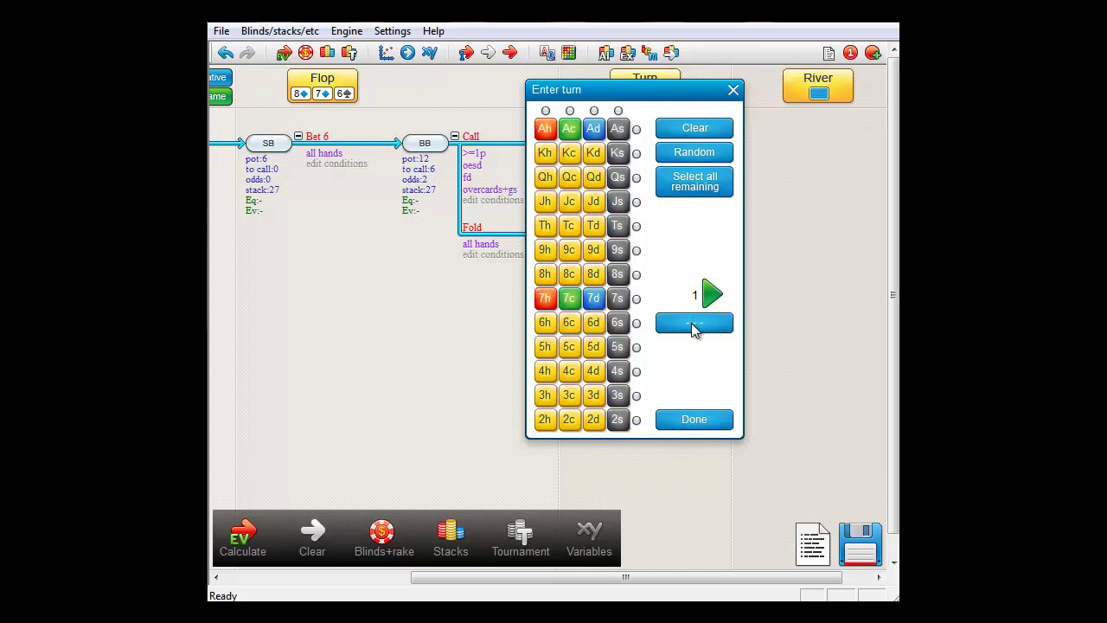
{"action": "left_click", "coordinate": [691, 327]}
{"action": "type", "text": "spade,A,7"}
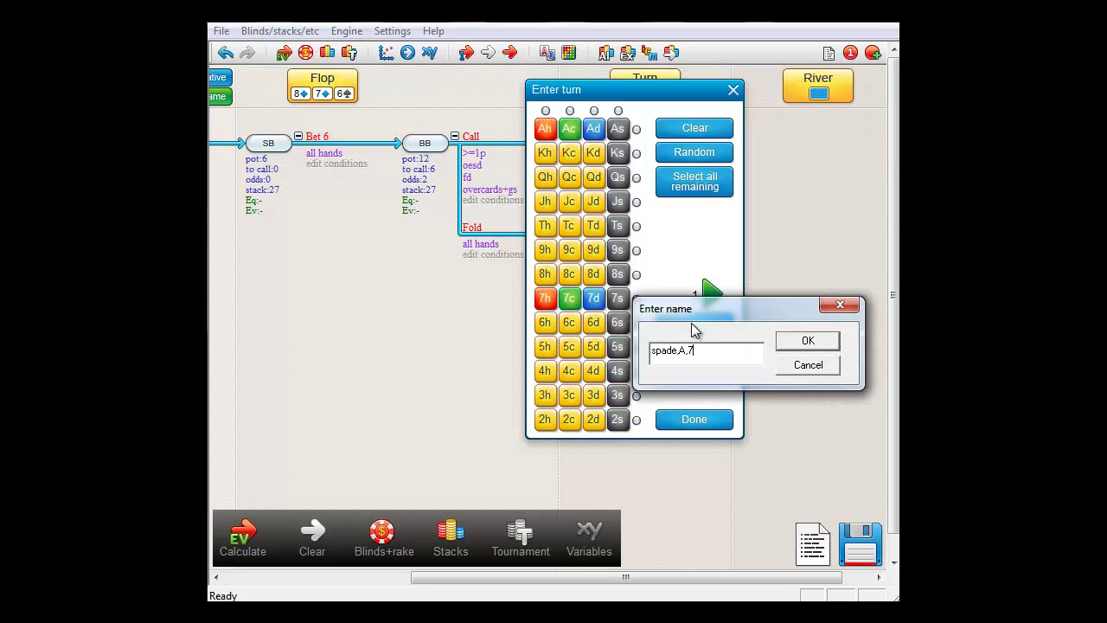
{"action": "key", "text": "Return"}
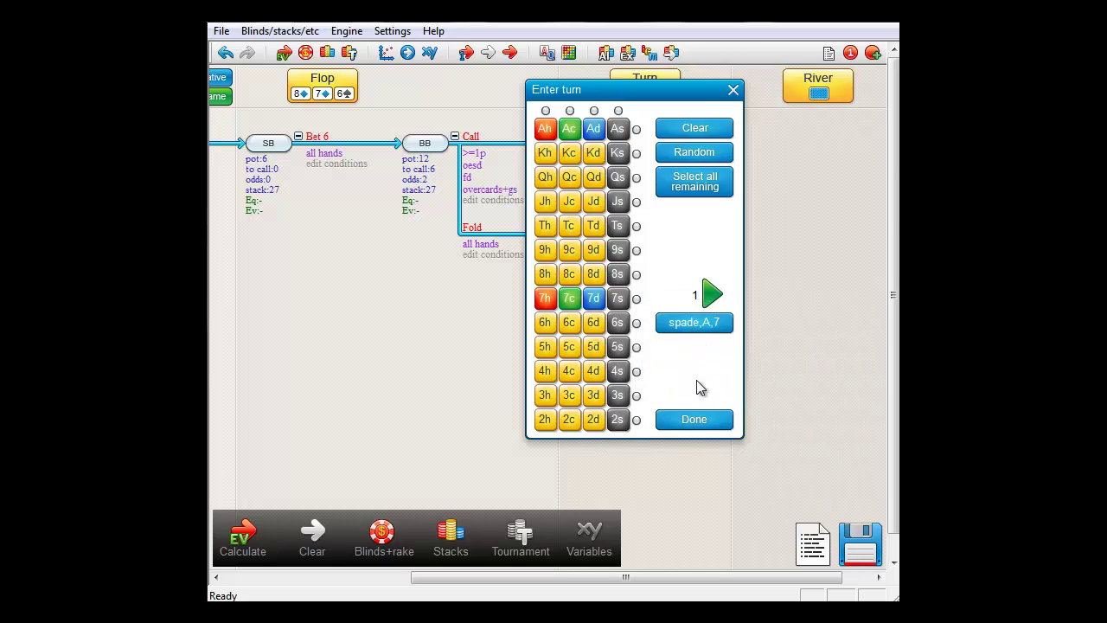
{"action": "left_click", "coordinate": [697, 422]}
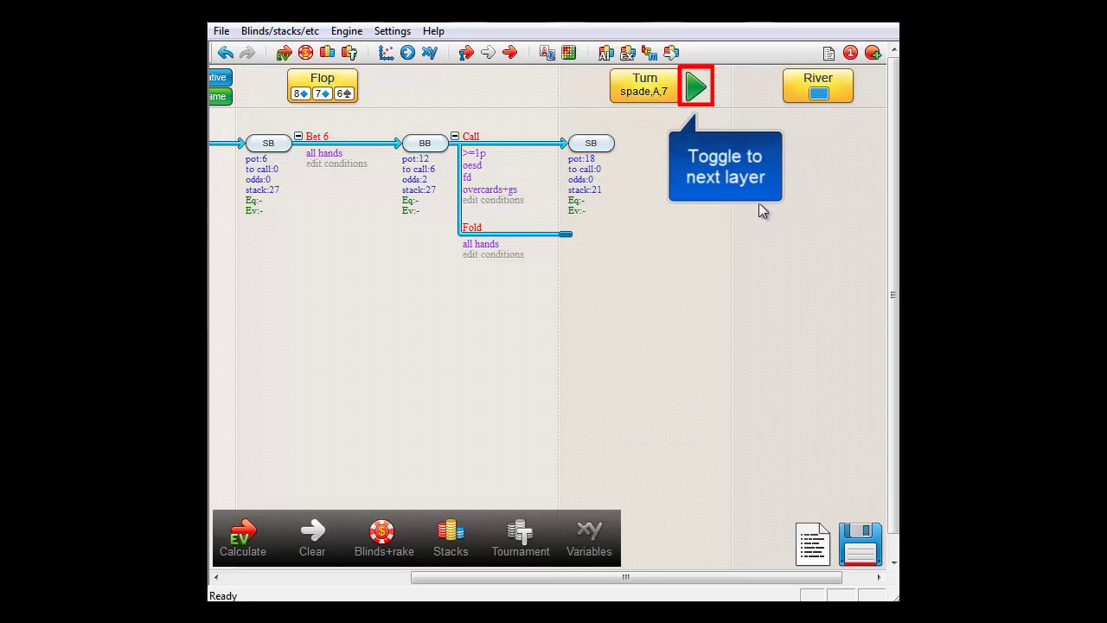
{"action": "left_click", "coordinate": [698, 89]}
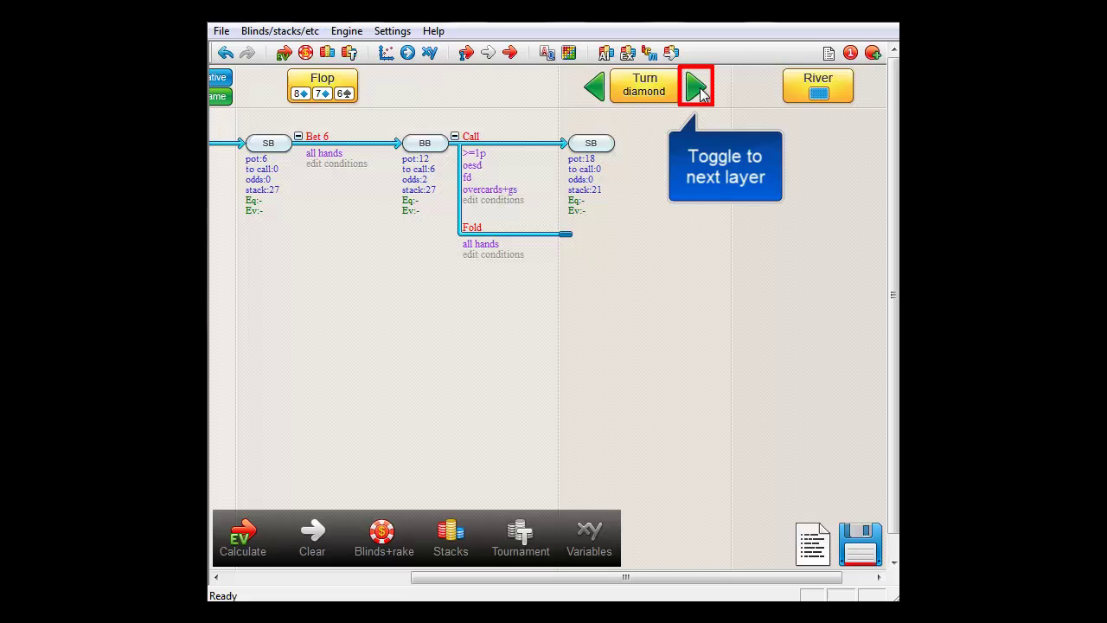
{"action": "left_click", "coordinate": [698, 88]}
{"action": "left_click", "coordinate": [603, 93]}
{"action": "left_click", "coordinate": [603, 93]}
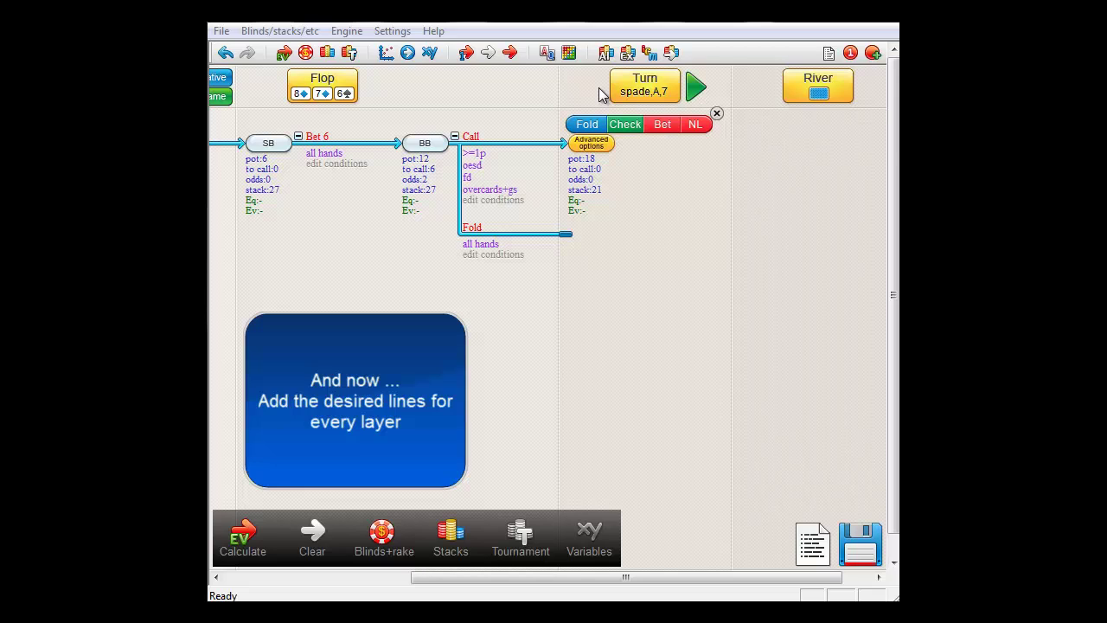
Have the SB bet 21 all-in on the spade,A,7 turn
{"action": "left_click", "coordinate": [655, 125]}
{"action": "left_click", "coordinate": [678, 90]}
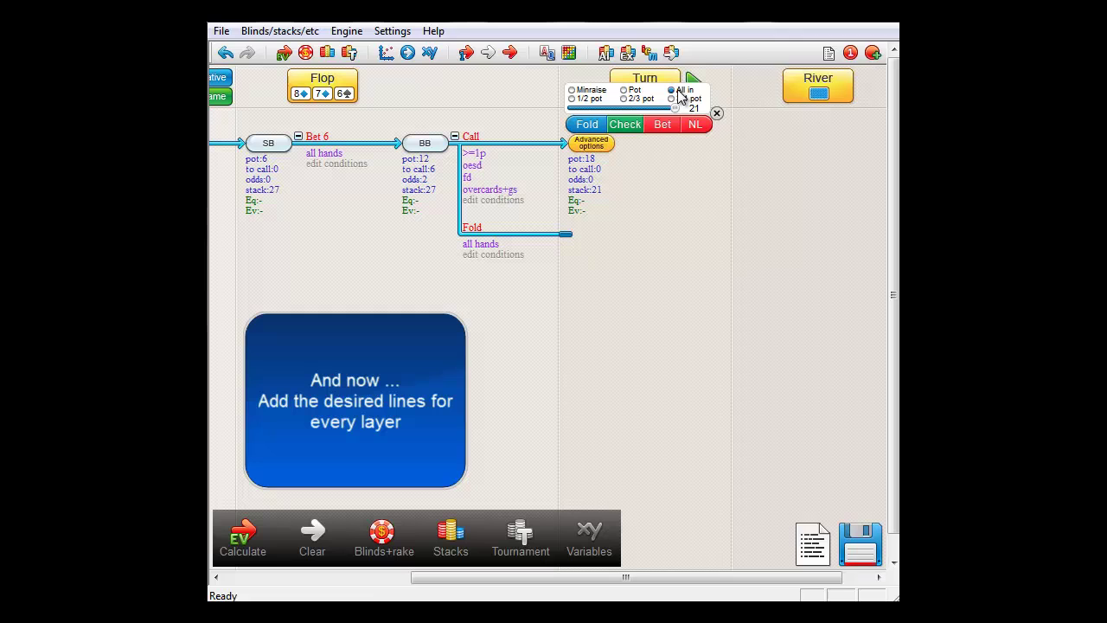
{"action": "left_click", "coordinate": [662, 124]}
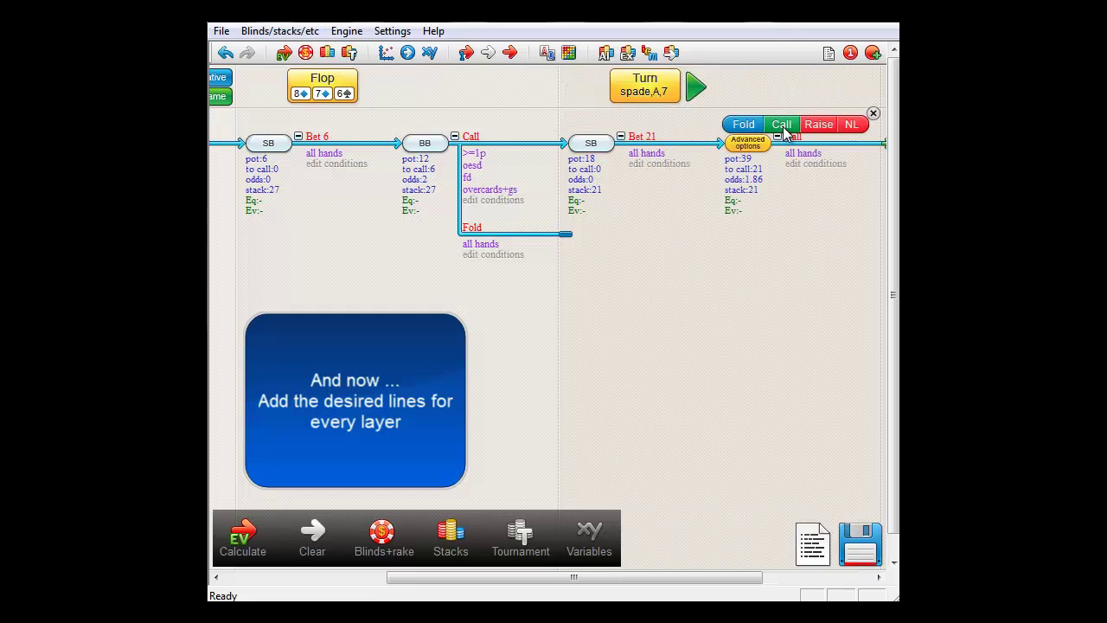
Make the BB call with top pair or better (>=tp) and fold all other hands
{"action": "left_click", "coordinate": [794, 153]}
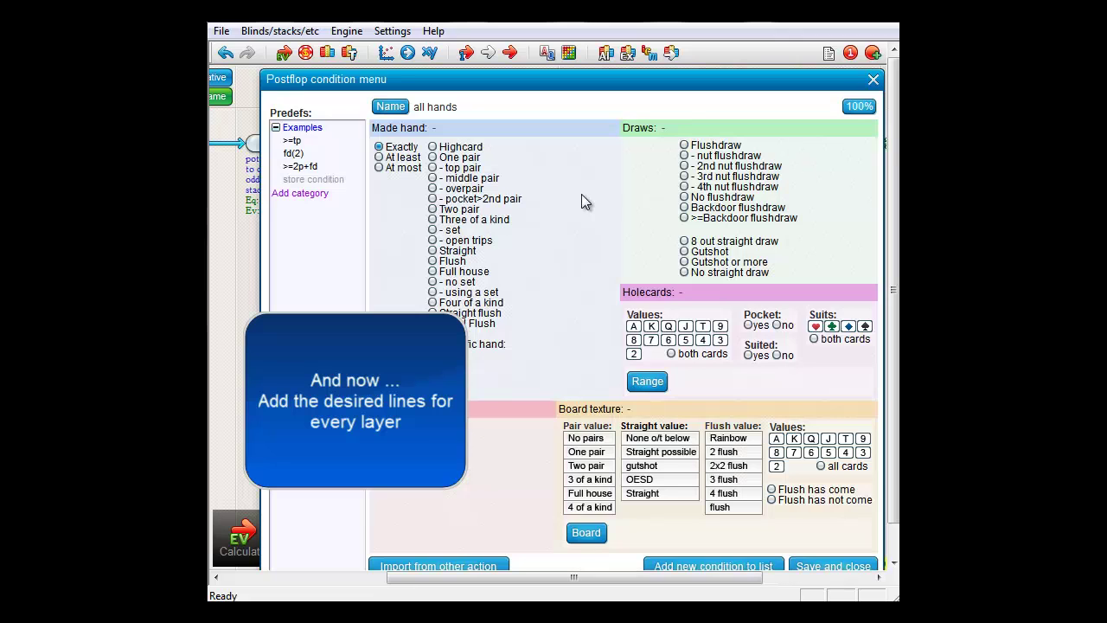
{"action": "left_click", "coordinate": [432, 166]}
{"action": "left_click", "coordinate": [379, 156]}
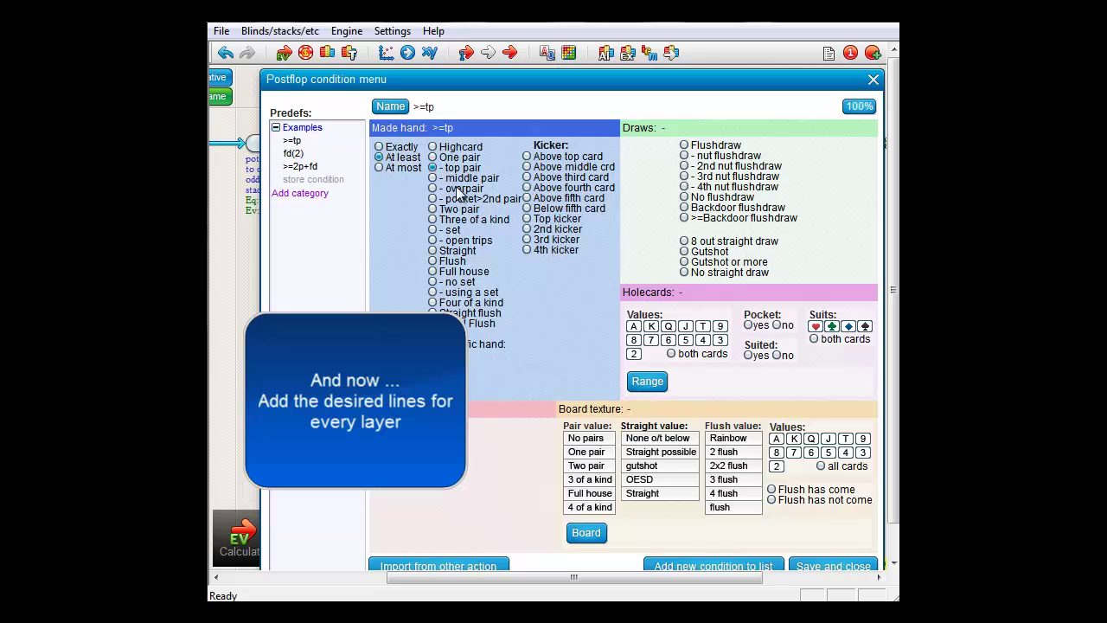
{"action": "left_click", "coordinate": [826, 563]}
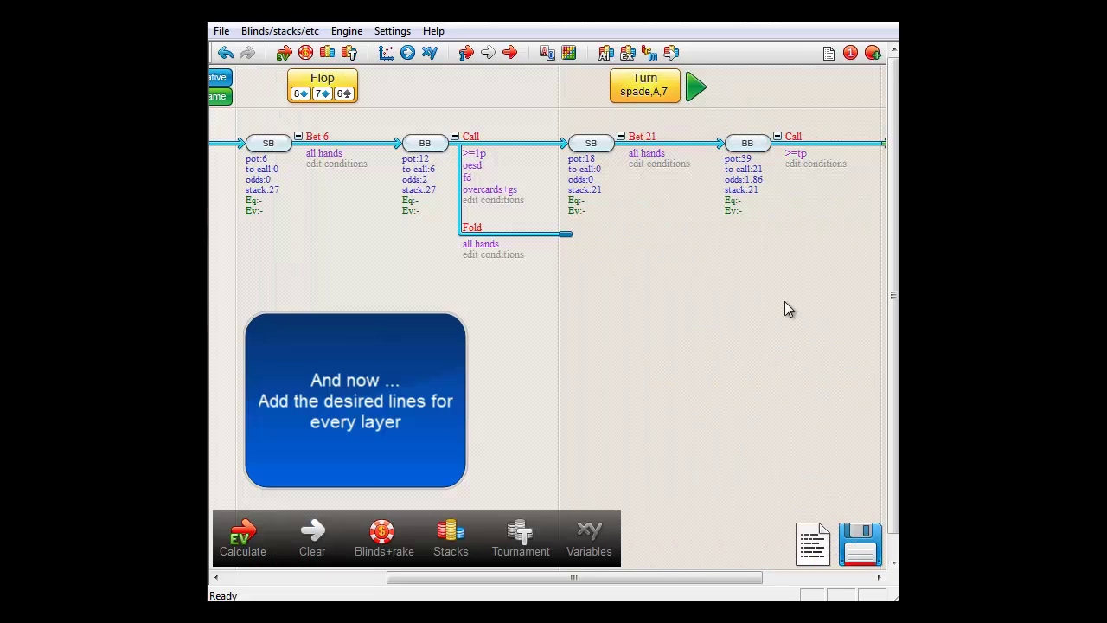
{"action": "left_click", "coordinate": [746, 126]}
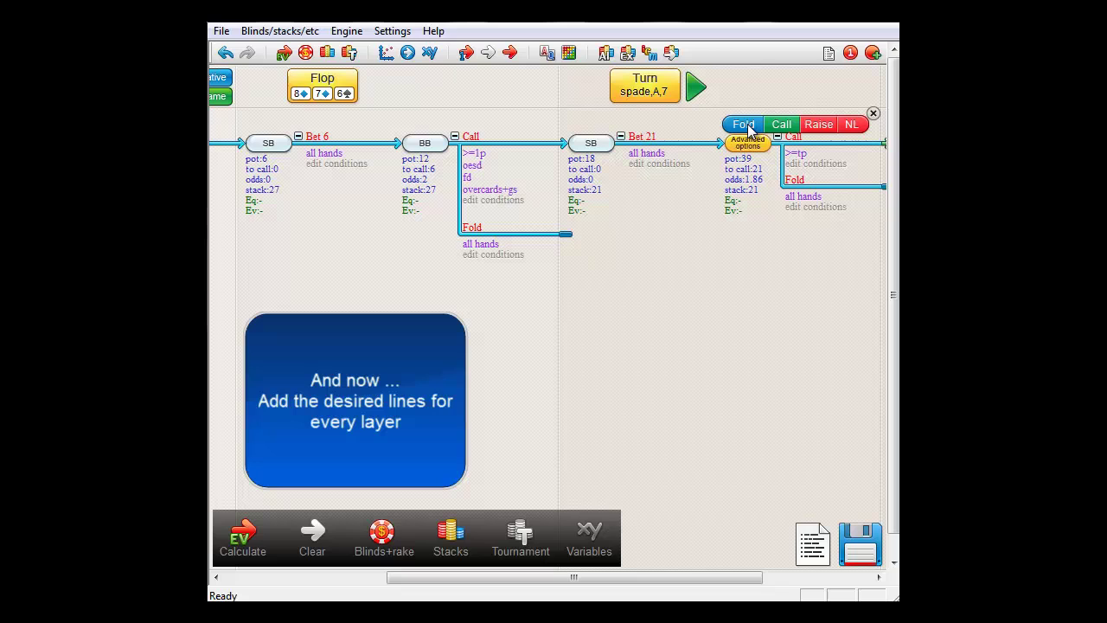
On the diamond turn layer, have the SB bet 21 all-in
{"action": "left_click", "coordinate": [697, 87]}
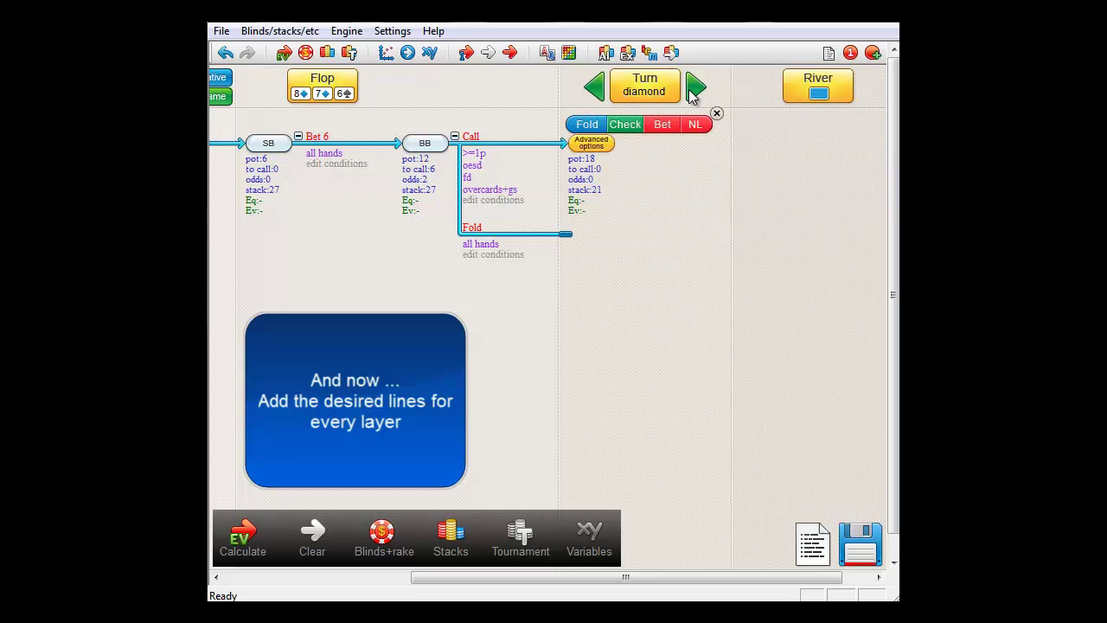
{"action": "mouse_move", "coordinate": [664, 128]}
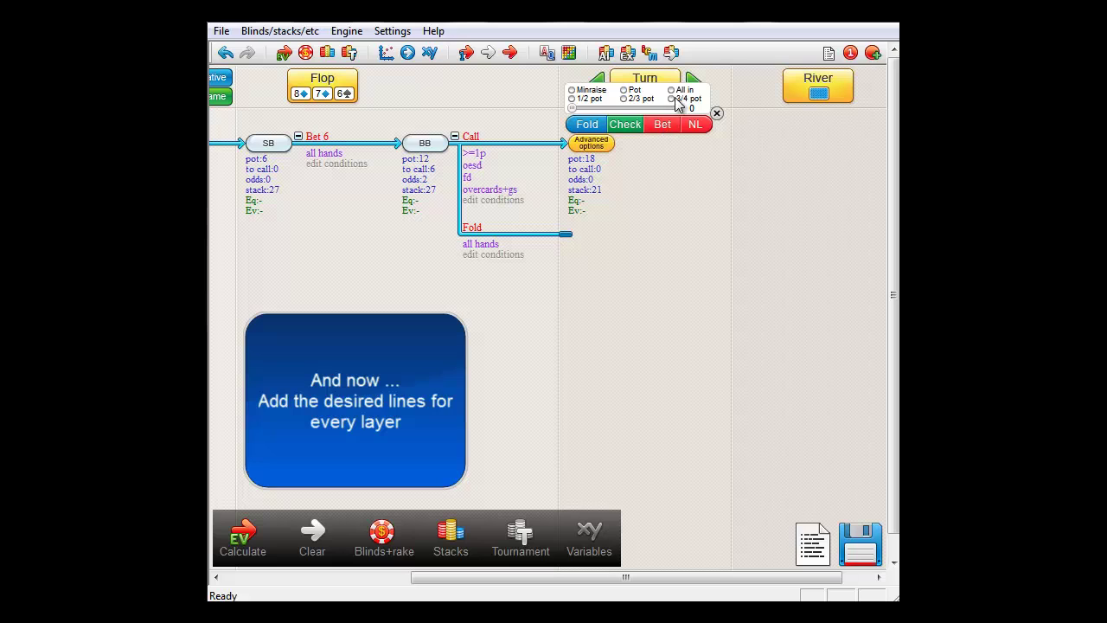
{"action": "left_click", "coordinate": [674, 91]}
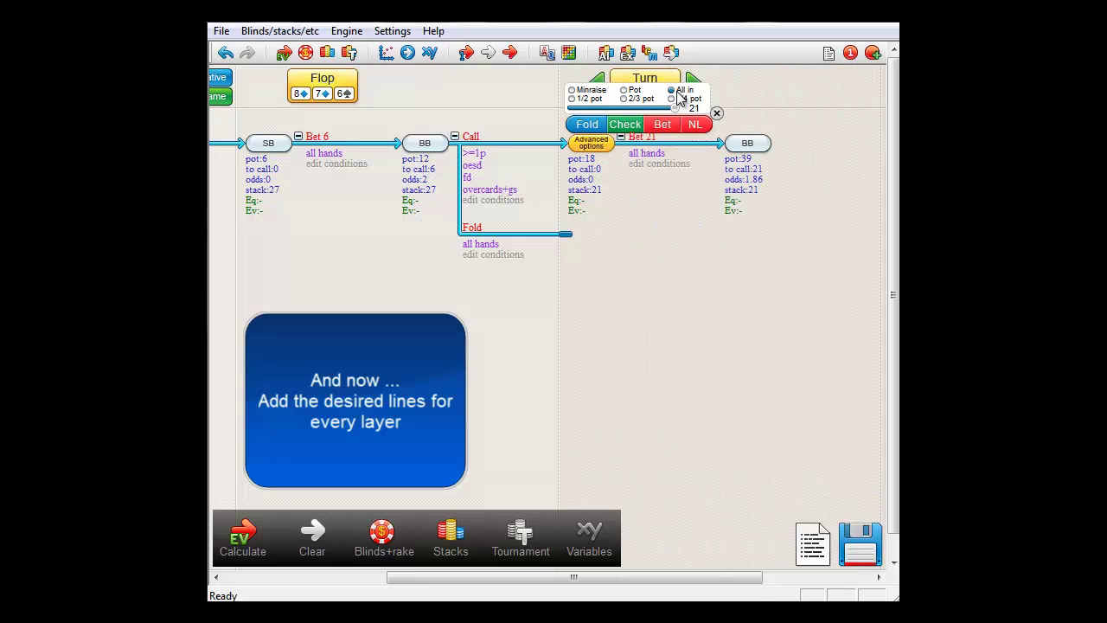
Make the BB call with overpair or better (>=overpair) and fold everything else
{"action": "mouse_move", "coordinate": [749, 144]}
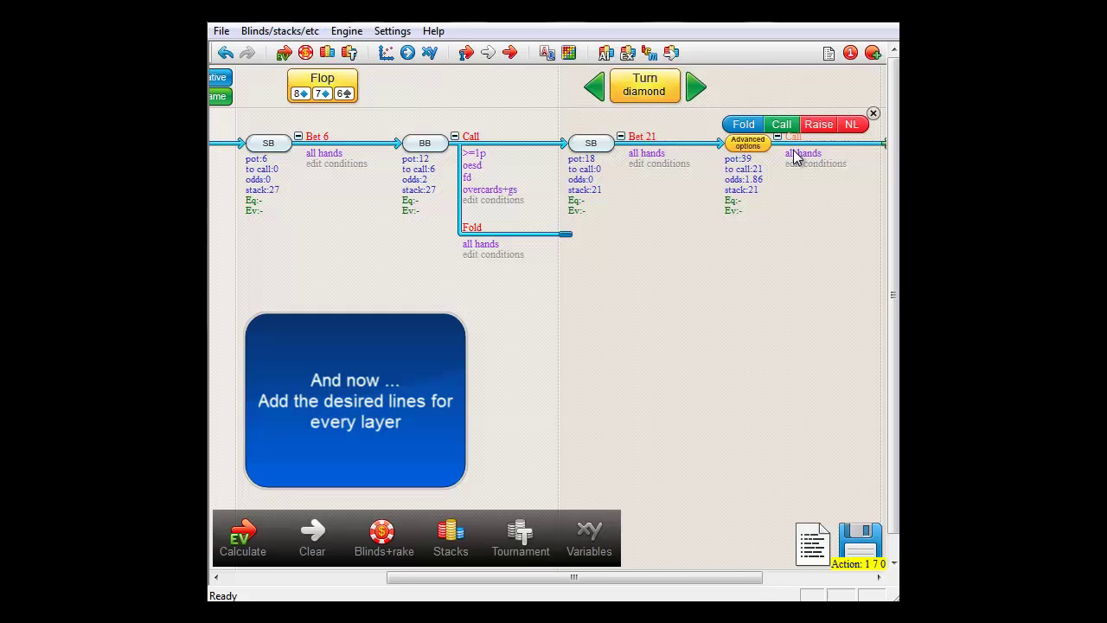
{"action": "left_click", "coordinate": [797, 156]}
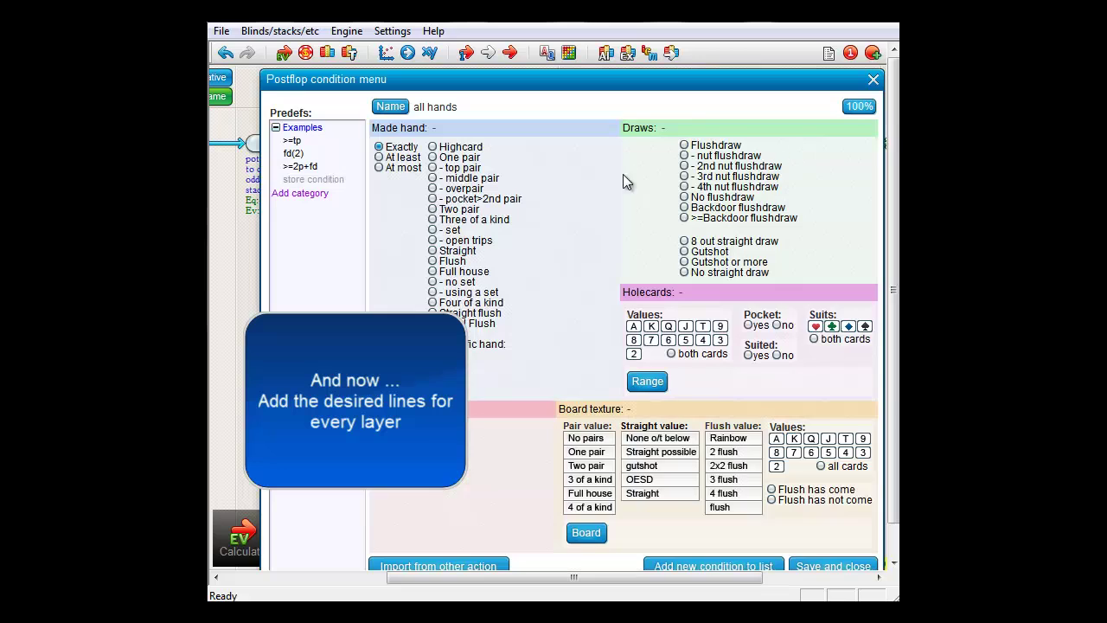
{"action": "left_click", "coordinate": [474, 188]}
{"action": "left_click", "coordinate": [405, 157]}
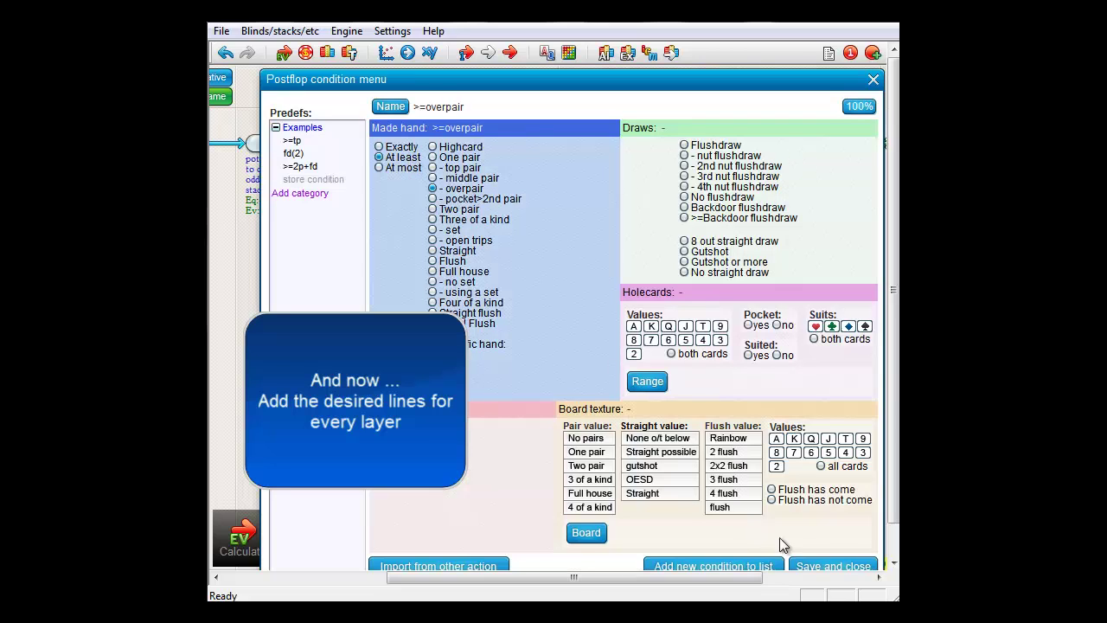
{"action": "left_click", "coordinate": [808, 564]}
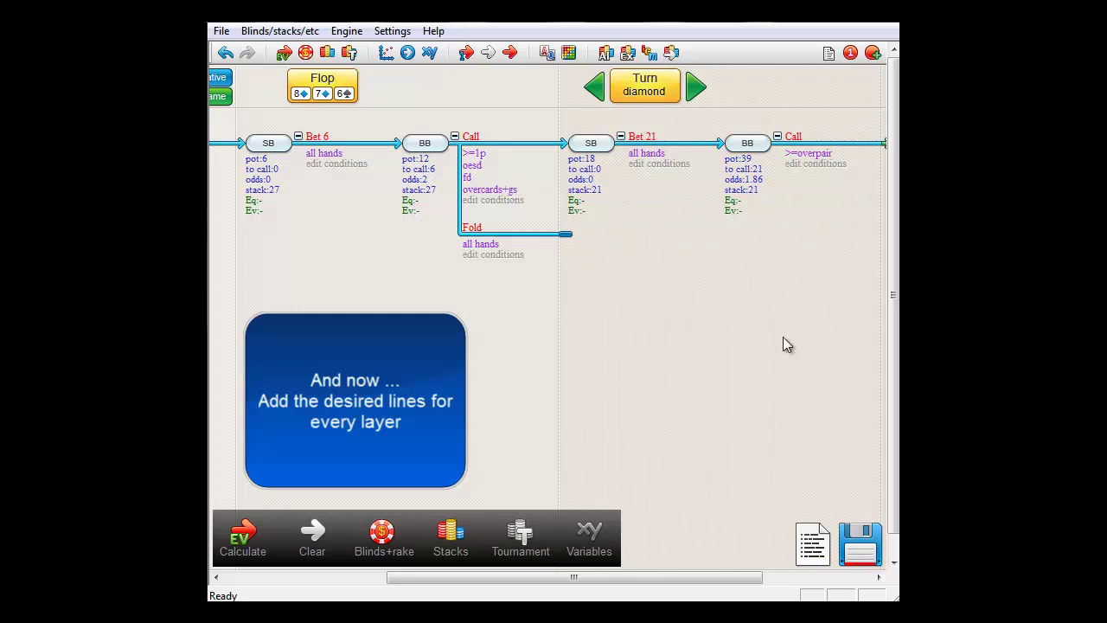
{"action": "left_click", "coordinate": [746, 127]}
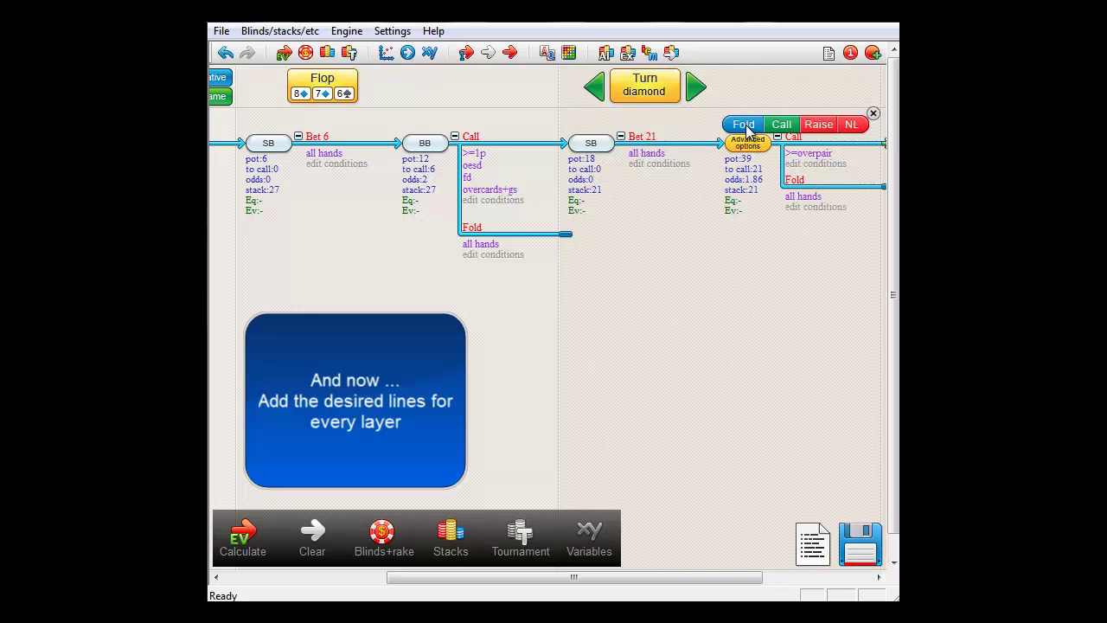
On the dud turn layer, have the SB check
{"action": "left_click", "coordinate": [696, 87]}
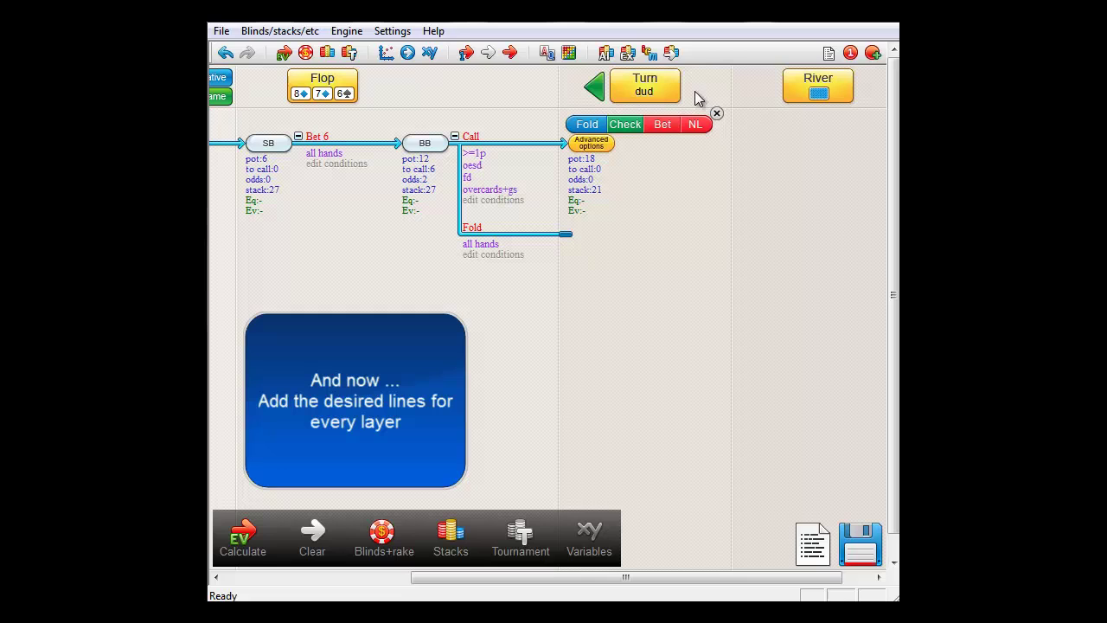
{"action": "left_click", "coordinate": [633, 128]}
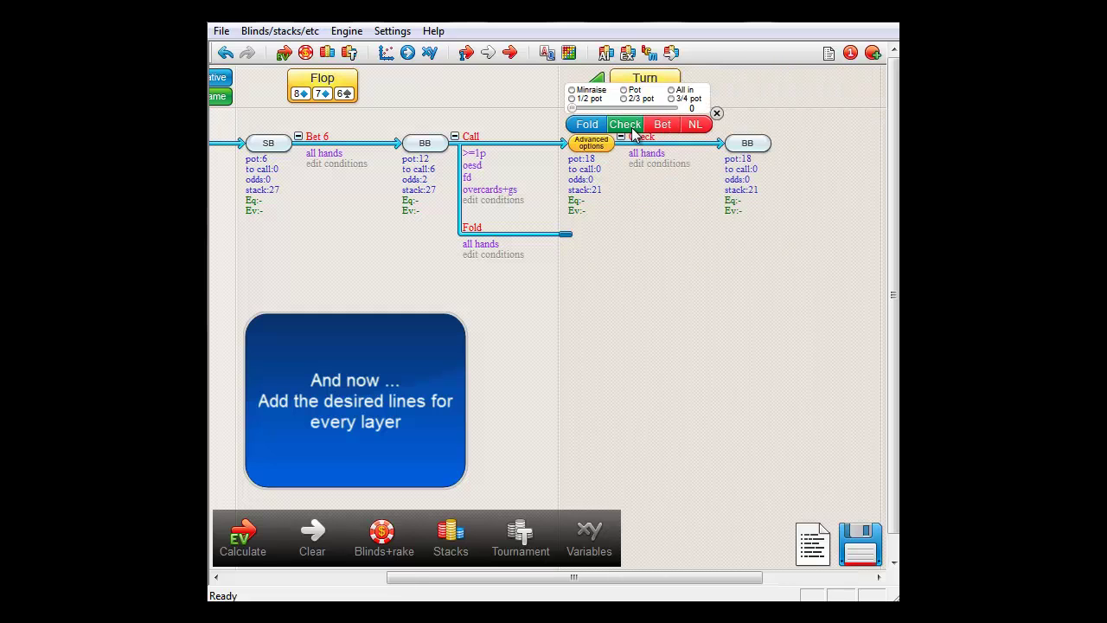
{"action": "left_click_drag", "start_coordinate": [705, 574], "coordinate": [748, 574]}
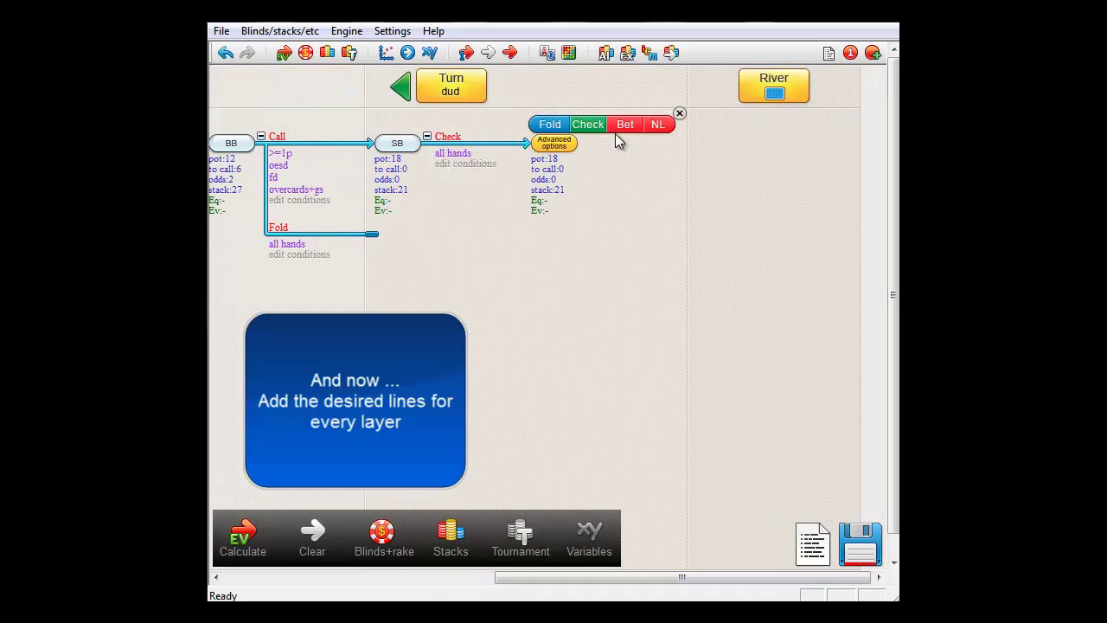
Have the BB bet 21 with the SB folding, then page back to the spade,A,7 layer
{"action": "left_click", "coordinate": [625, 124]}
{"action": "left_click", "coordinate": [655, 101]}
{"action": "mouse_move", "coordinate": [700, 121]}
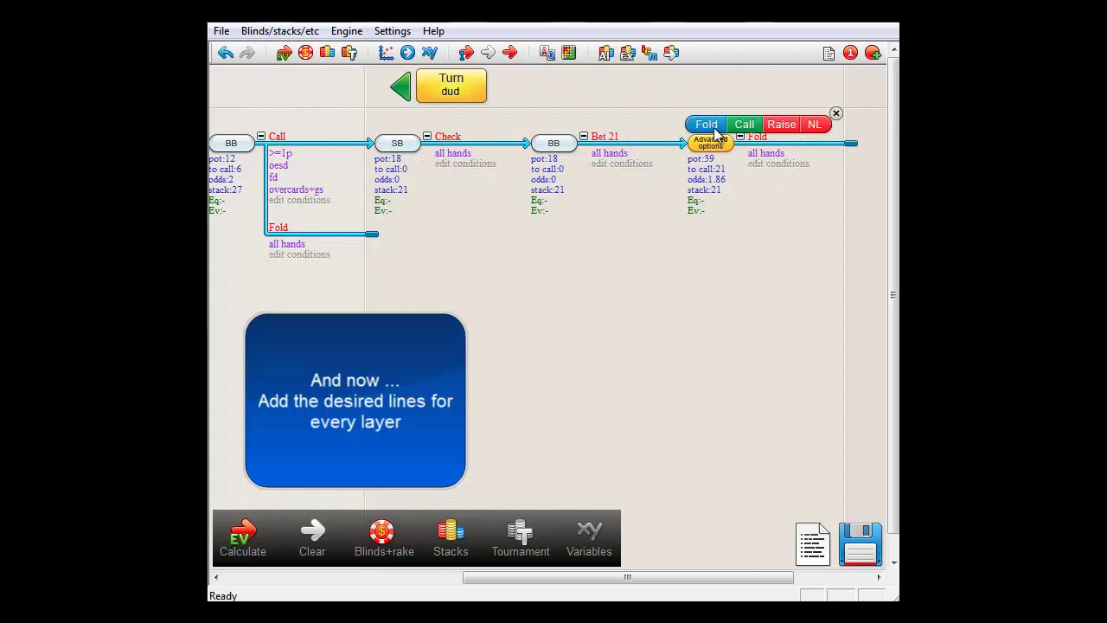
{"action": "left_click_drag", "start_coordinate": [683, 577], "coordinate": [675, 577]}
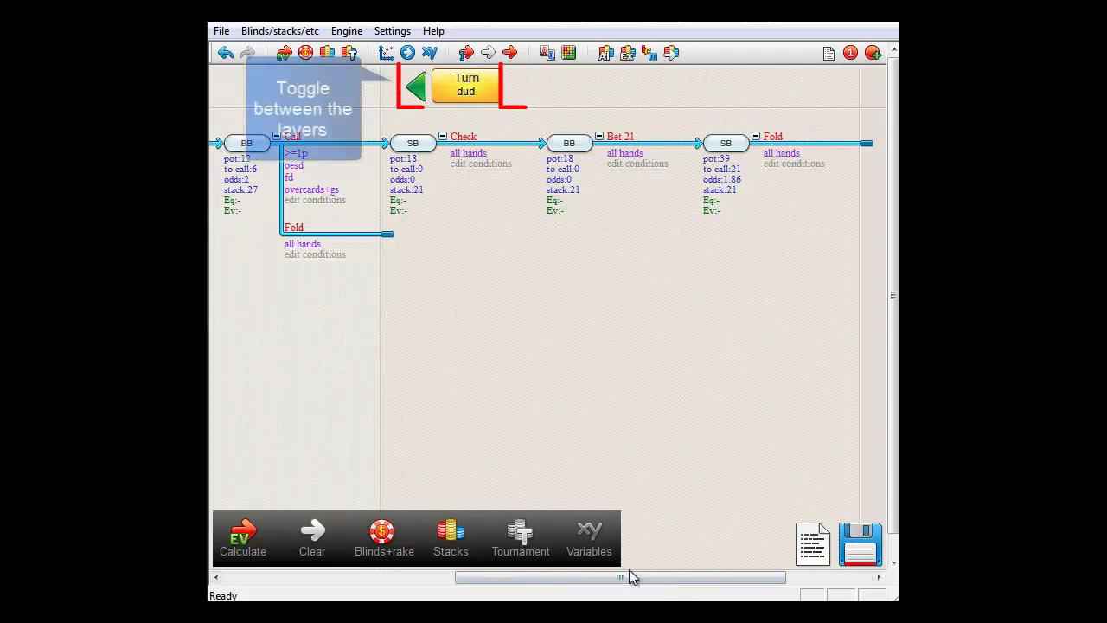
{"action": "left_click", "coordinate": [417, 90]}
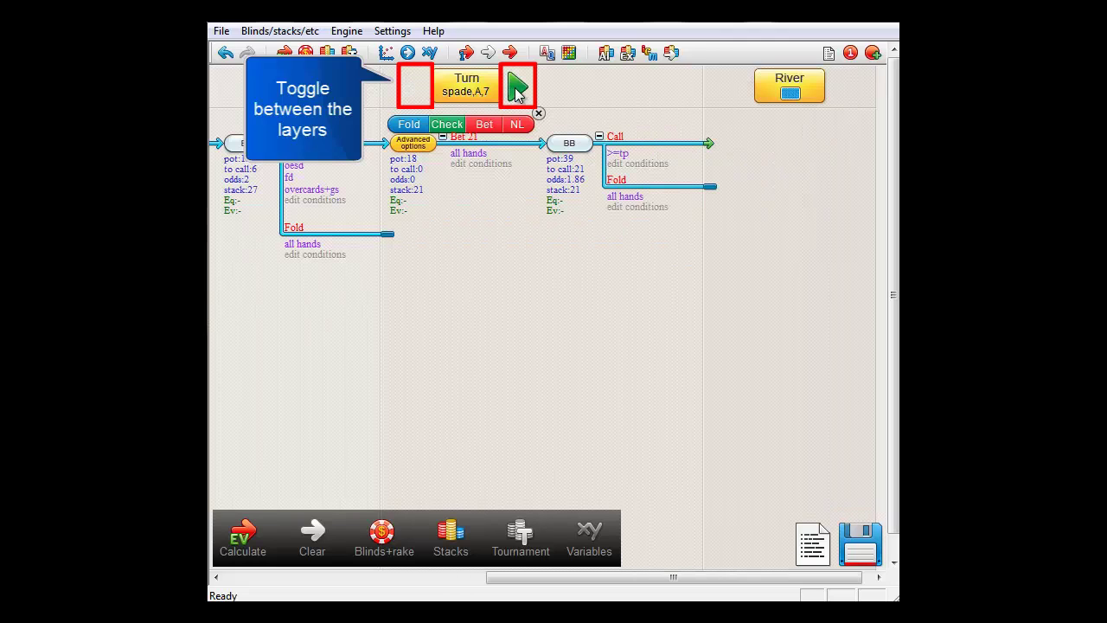